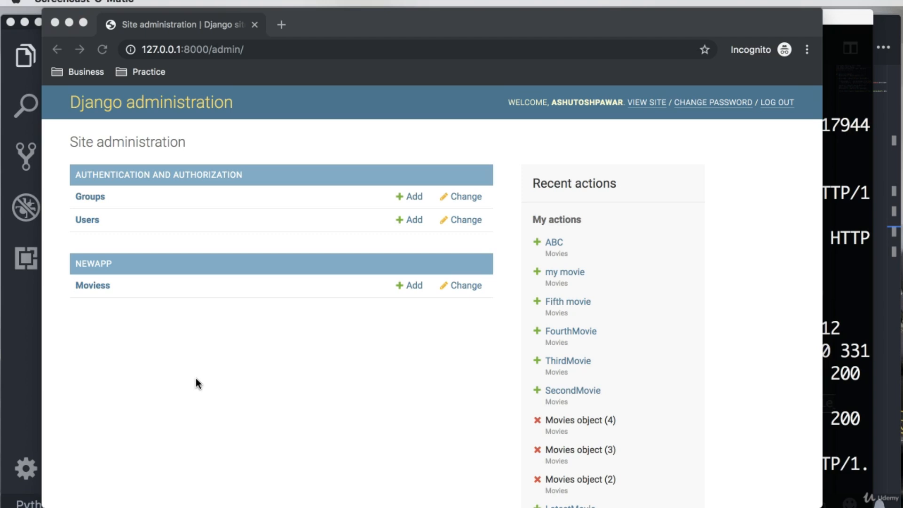
Step: Look through the Moviess list and the my movie and FourthMovie records, ending back on the site administration page
click(67, 283)
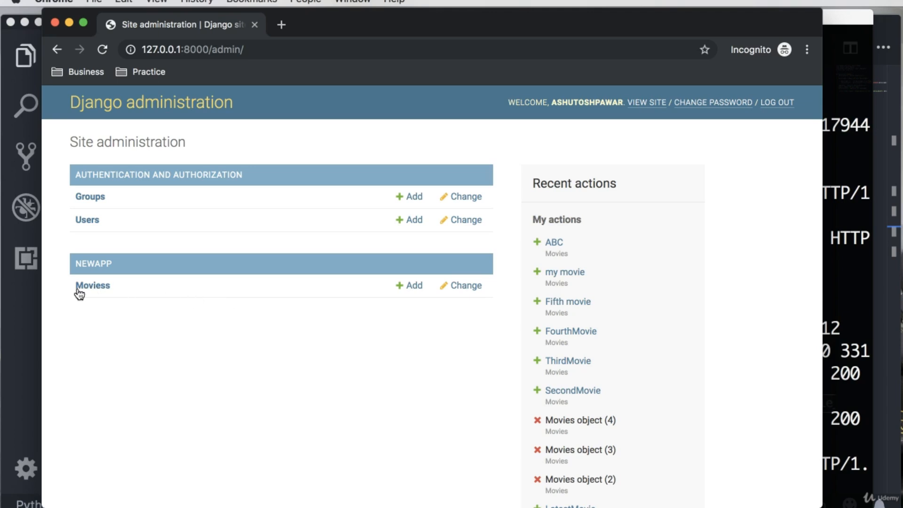
click(107, 288)
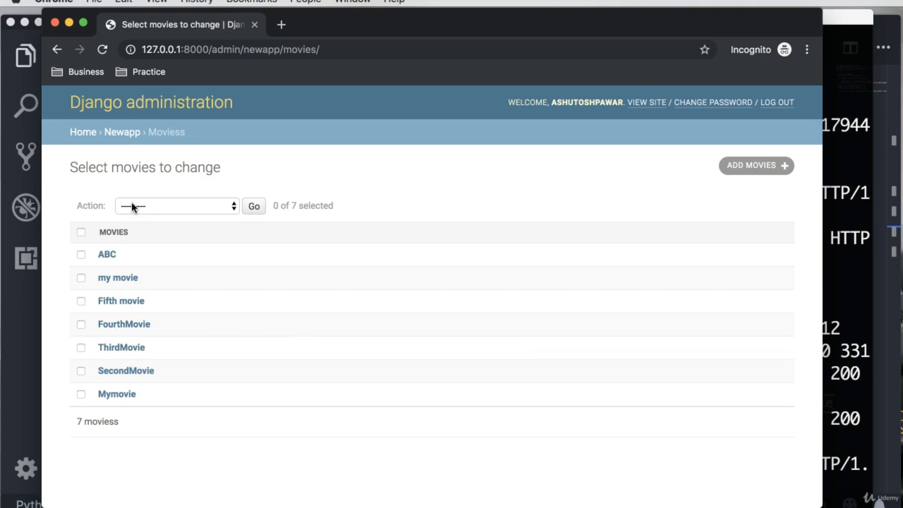
click(125, 279)
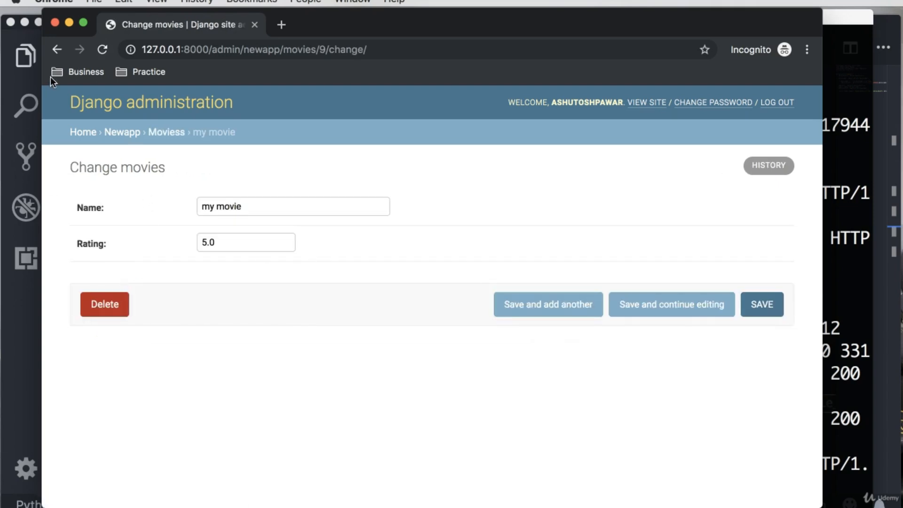
click(57, 49)
click(118, 326)
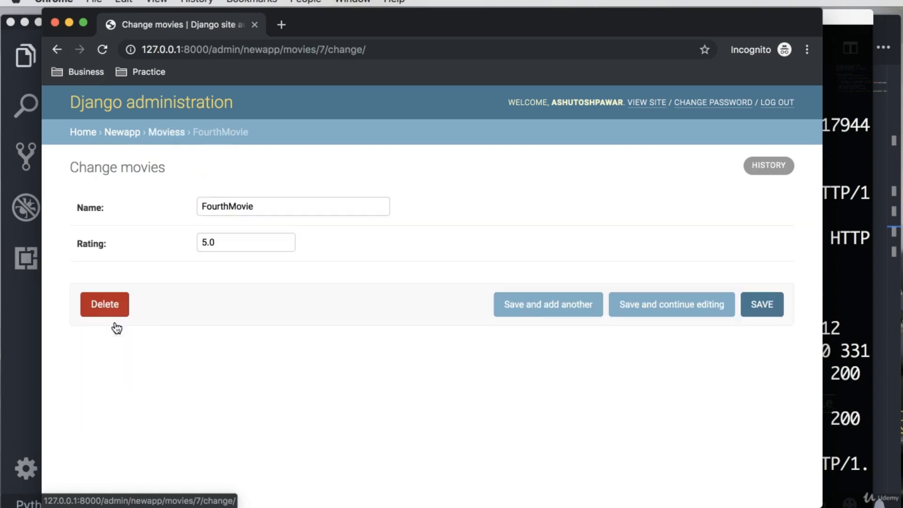
click(59, 55)
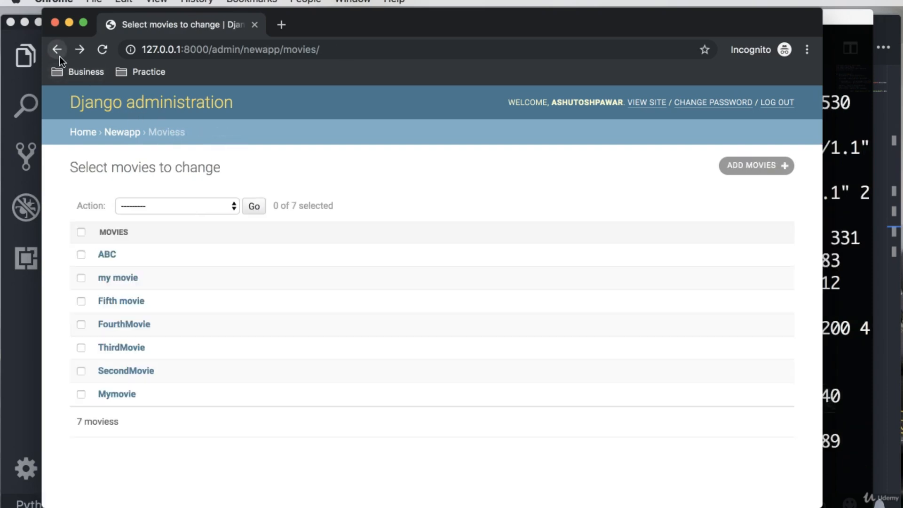
click(57, 49)
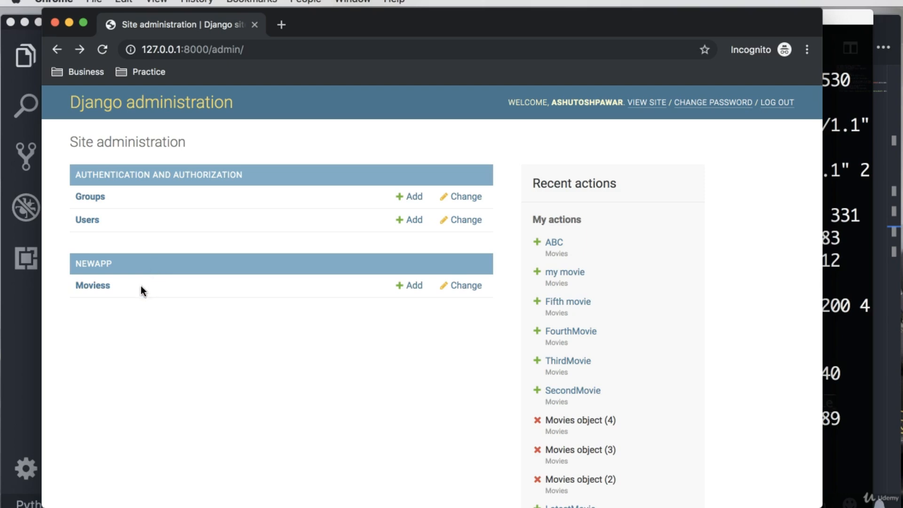
click(101, 286)
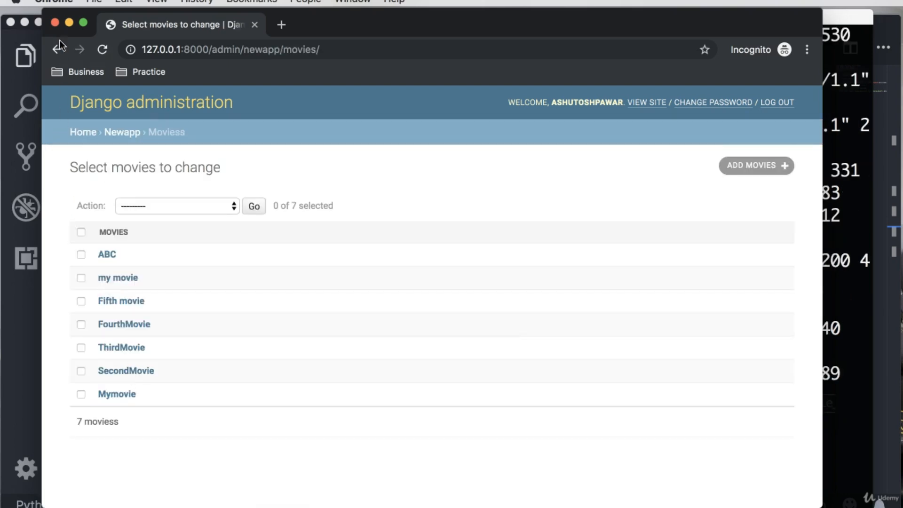
click(57, 49)
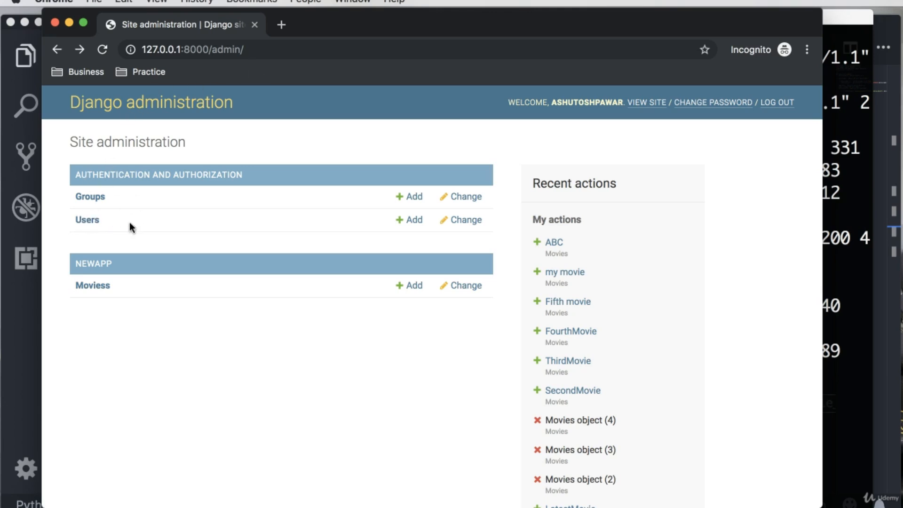
Step: Start adding a new user in the Users section with the username mystaff
click(99, 221)
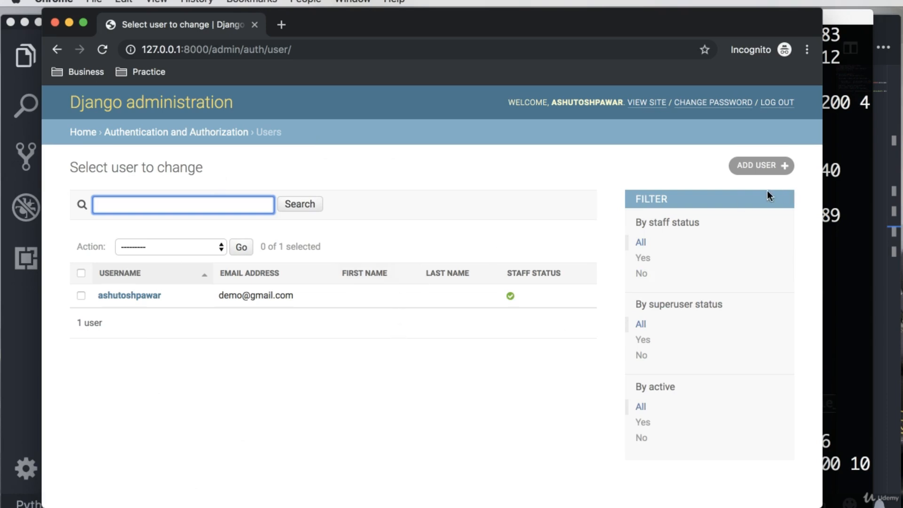
click(755, 168)
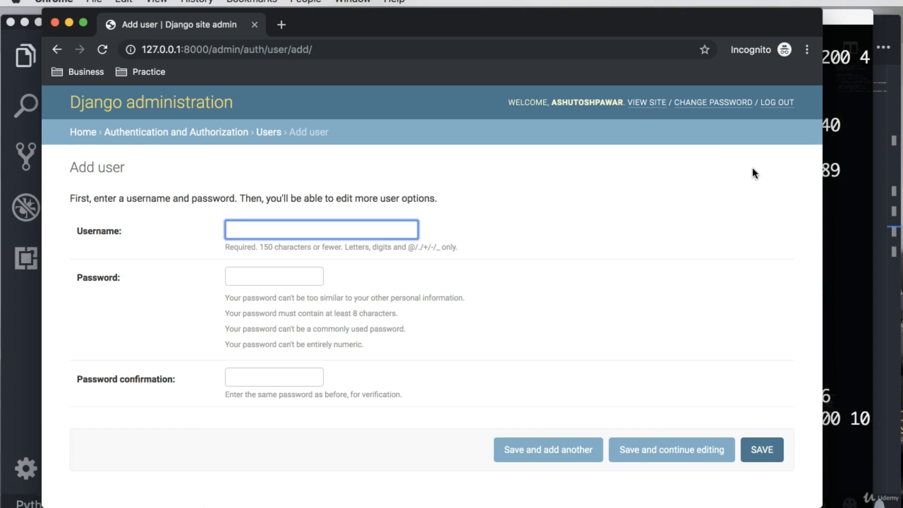
text(My)
key(BackSpace)
key(BackSpace)
key(BackSpace)
text(mystaff)
Step: Enter the new user's password and the matching password confirmation, and save the user
click(298, 270)
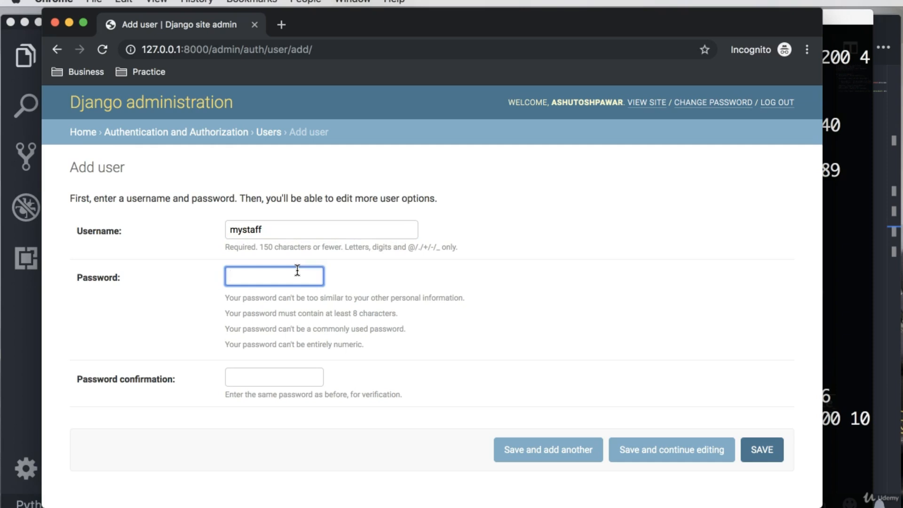
text(•••••••••)
click(295, 373)
text(•••••••••)
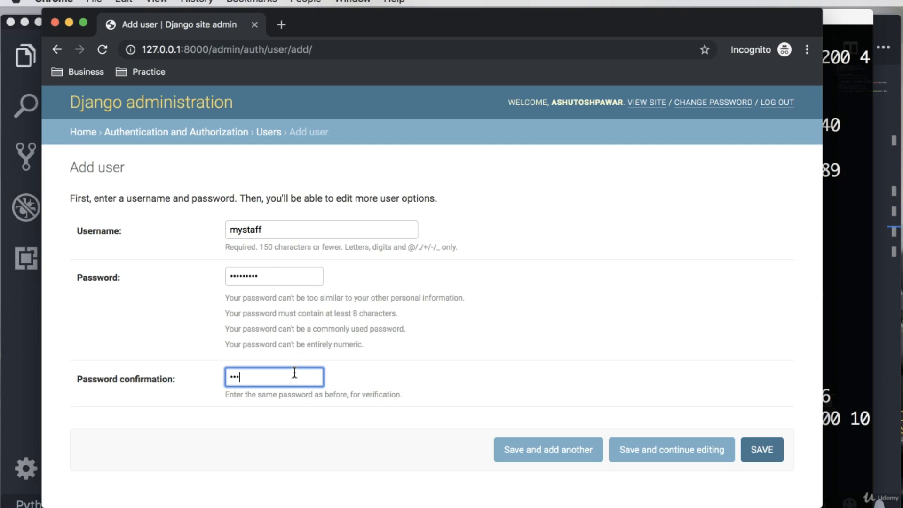
click(755, 456)
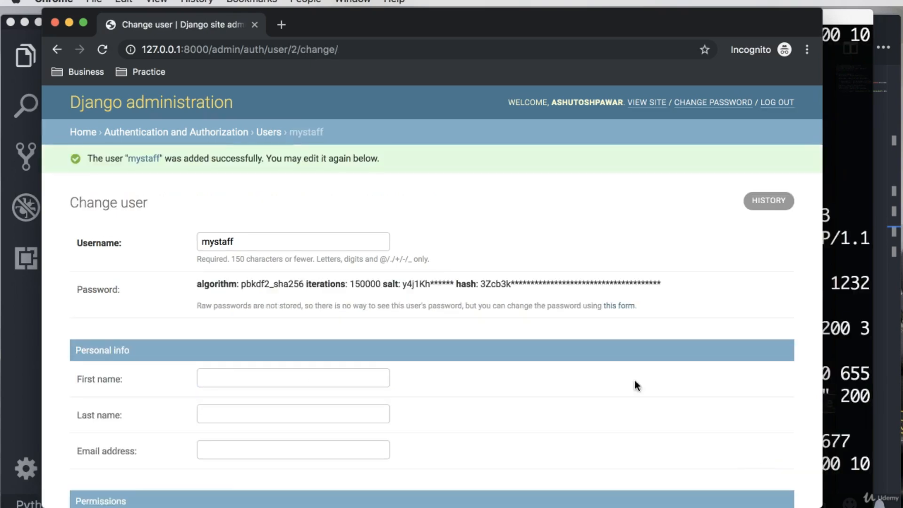
Step: Enable Staff status for the mystaff user in the Permissions section
scroll(307, 311, down, 5)
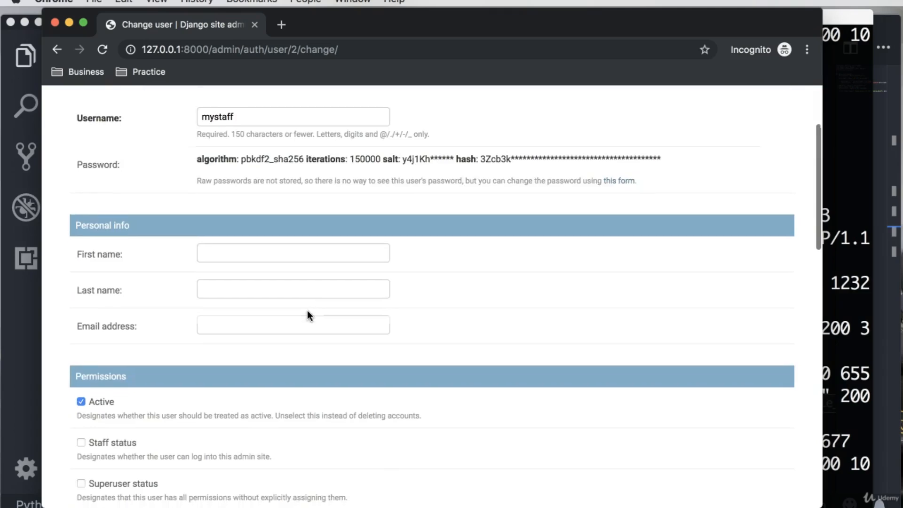
scroll(307, 310, down, 4)
scroll(306, 311, up, 8)
scroll(306, 311, down, 3)
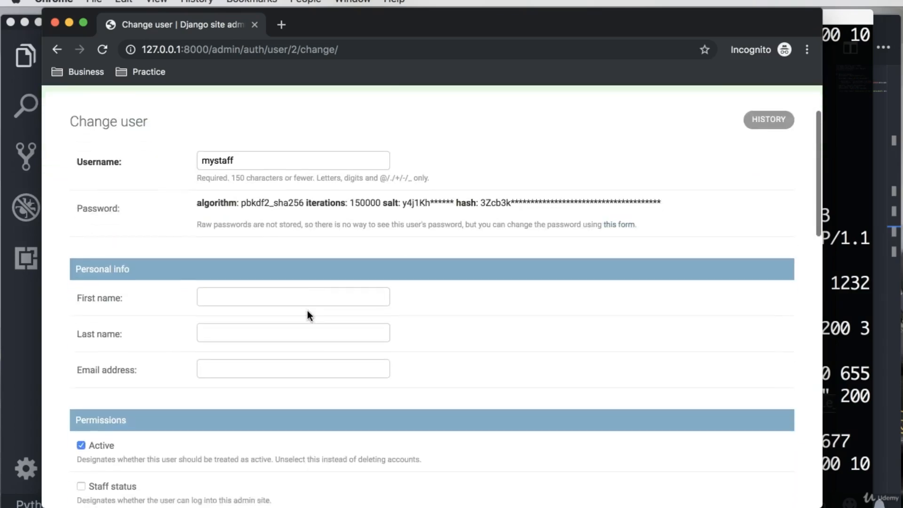
scroll(307, 313, down, 1)
scroll(225, 370, up, 3)
scroll(225, 369, down, 2)
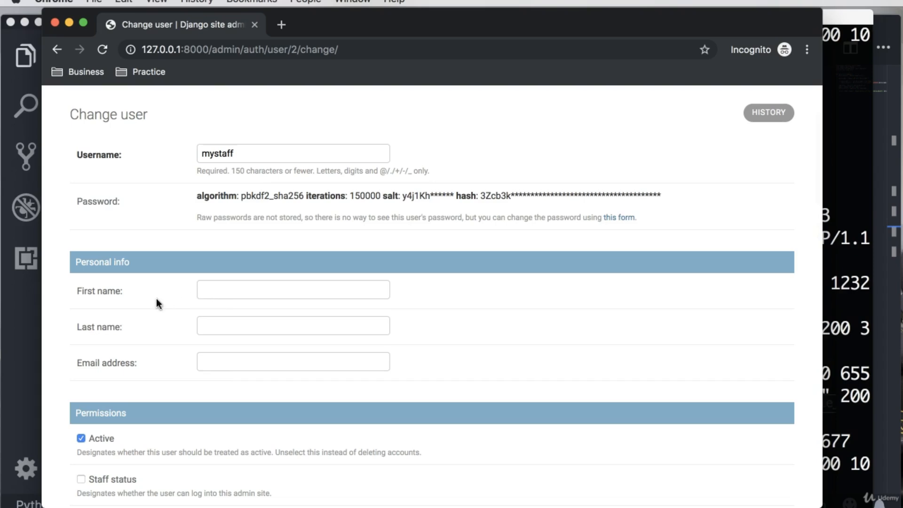
scroll(173, 303, down, 2)
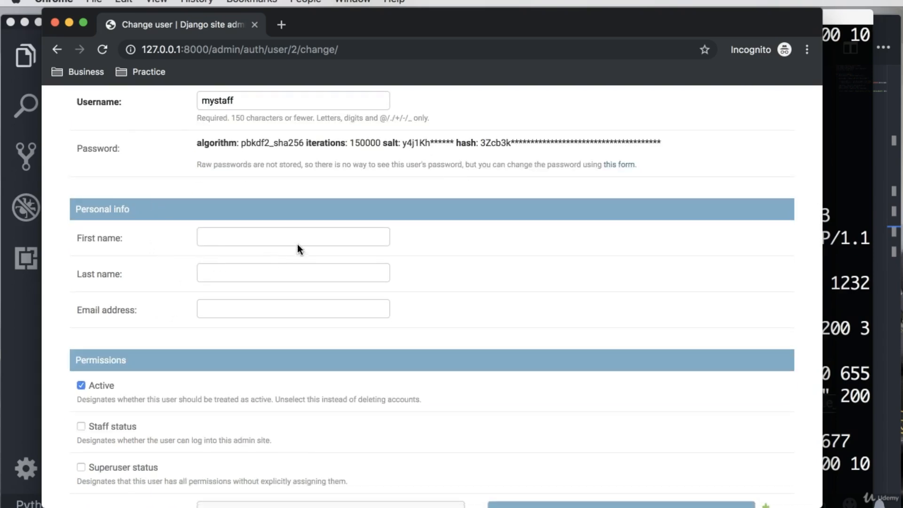
scroll(244, 310, down, 1)
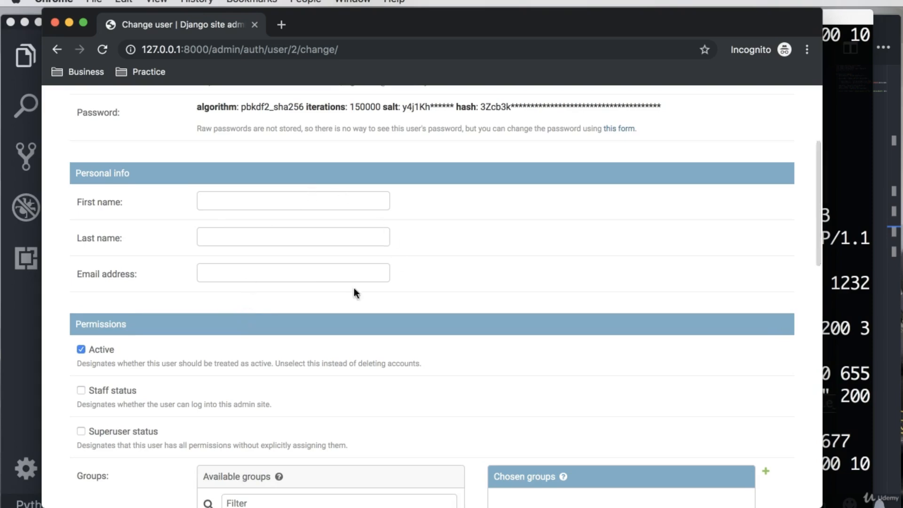
scroll(211, 319, down, 3)
scroll(210, 317, up, 1)
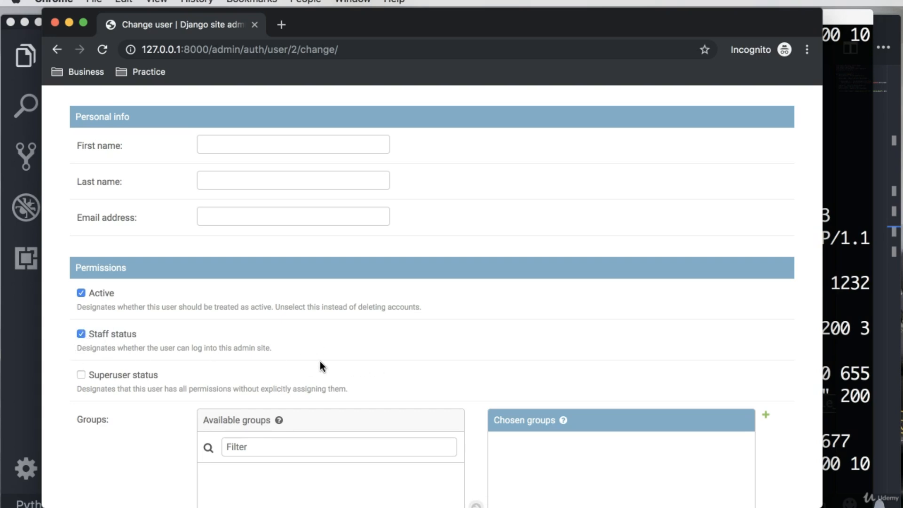
Step: Review the mystaff user's details, status options, groups and the list of available user permissions, including those for newapp movies
scroll(318, 361, down, 1)
scroll(317, 360, up, 5)
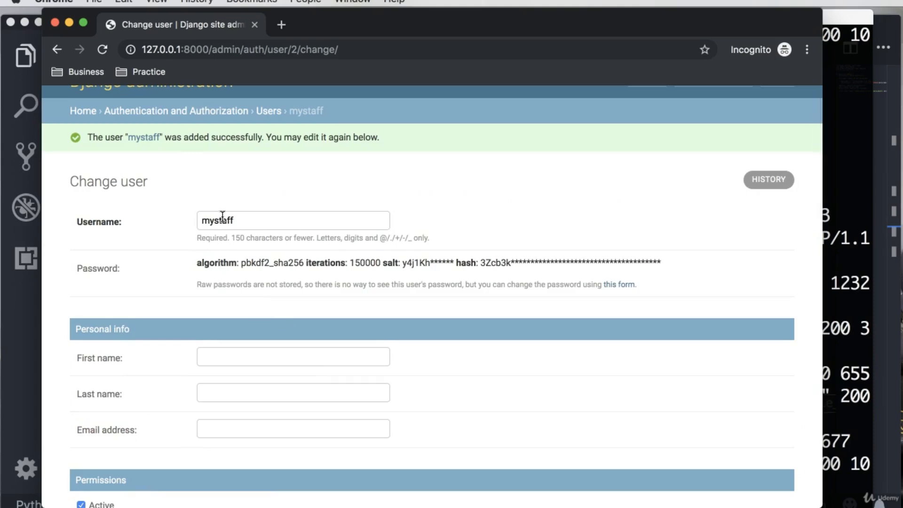
scroll(327, 316, down, 2)
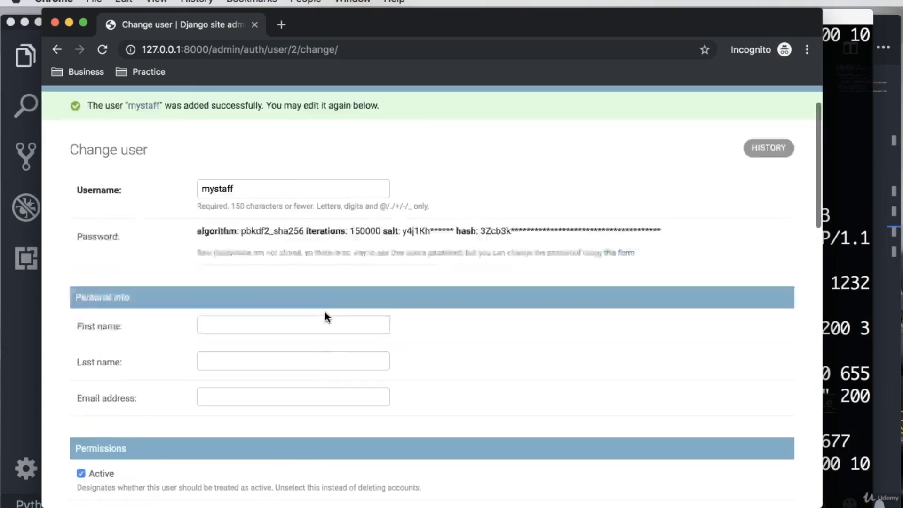
scroll(325, 312, down, 6)
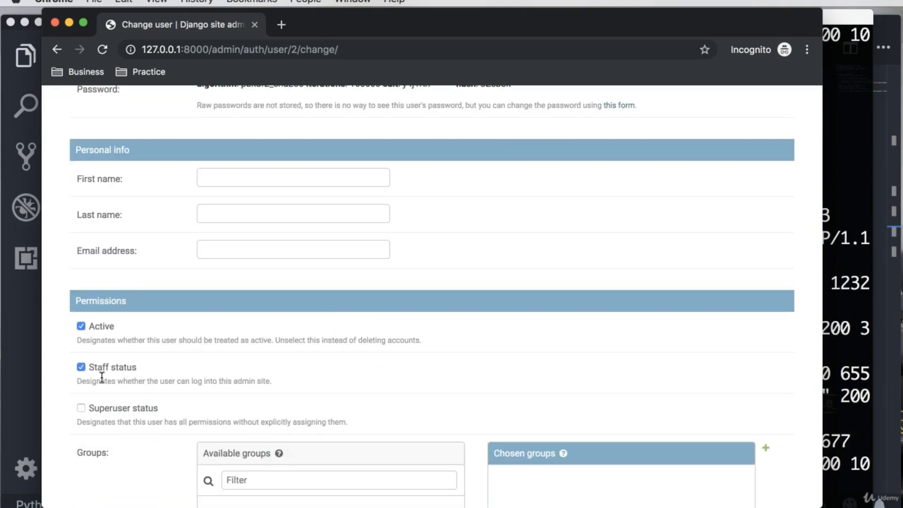
scroll(149, 351, down, 6)
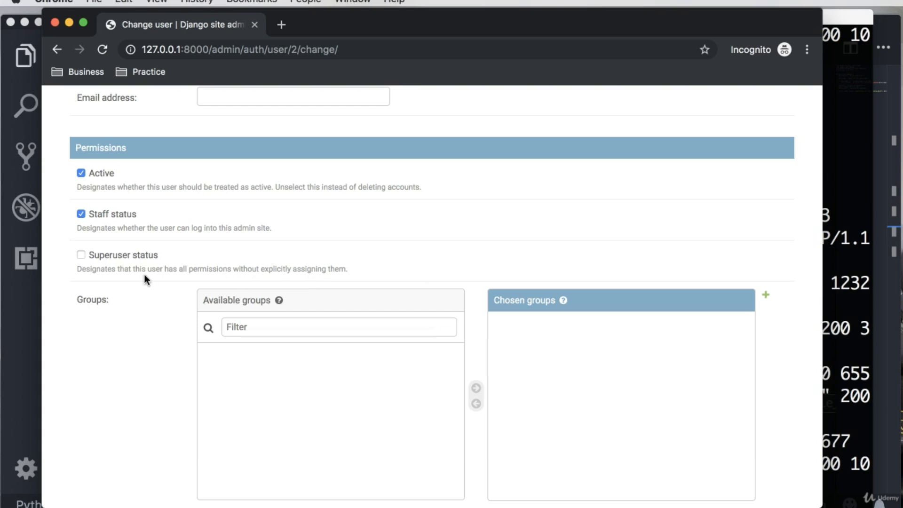
scroll(144, 276, down, 2)
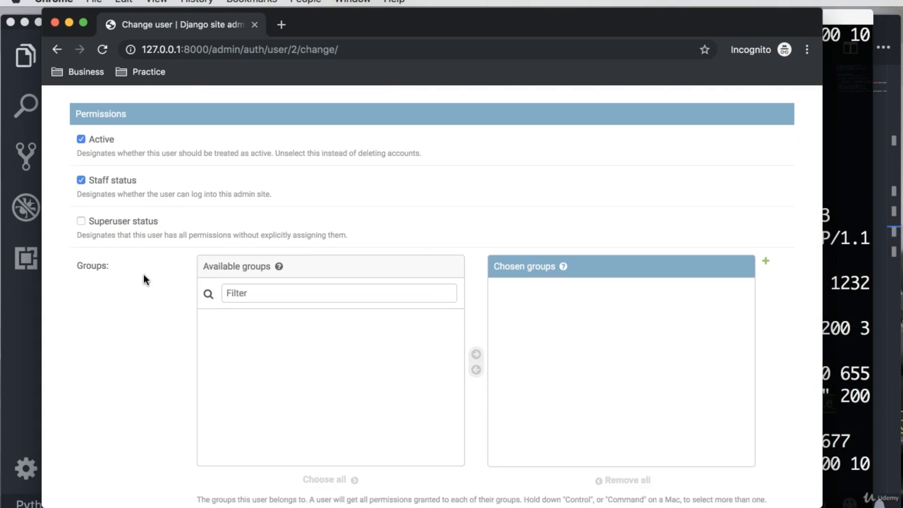
scroll(160, 288, down, 10)
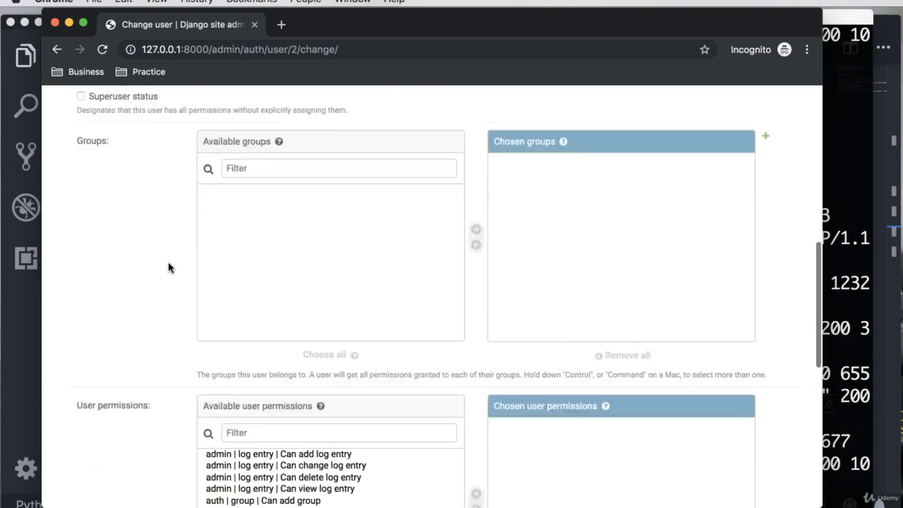
scroll(168, 263, down, 2)
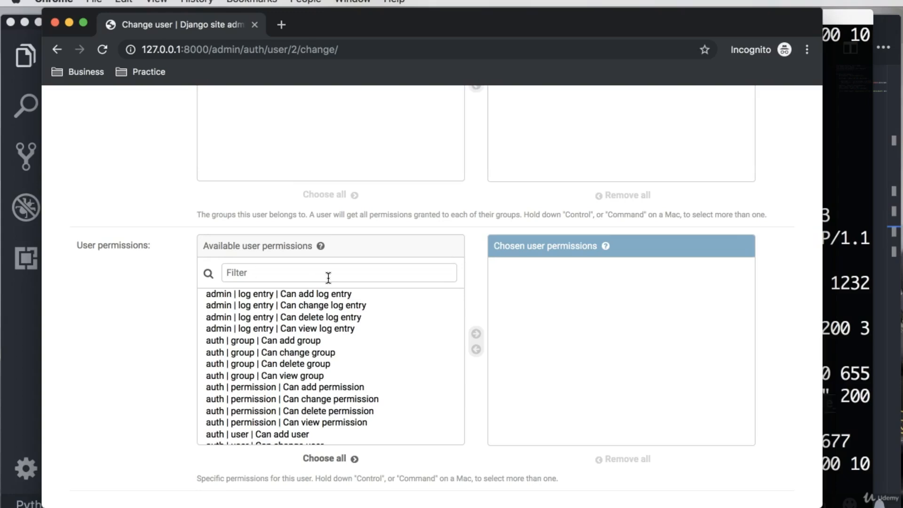
scroll(331, 323, down, 5)
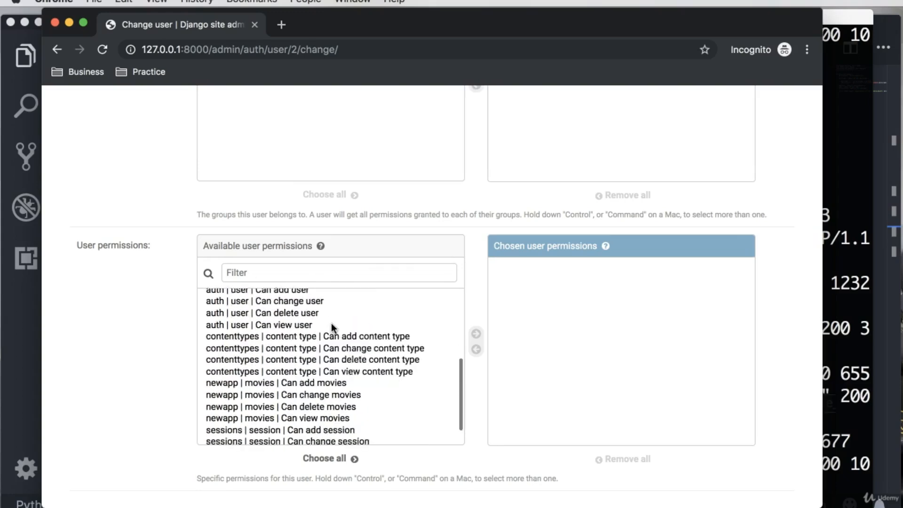
scroll(331, 323, down, 3)
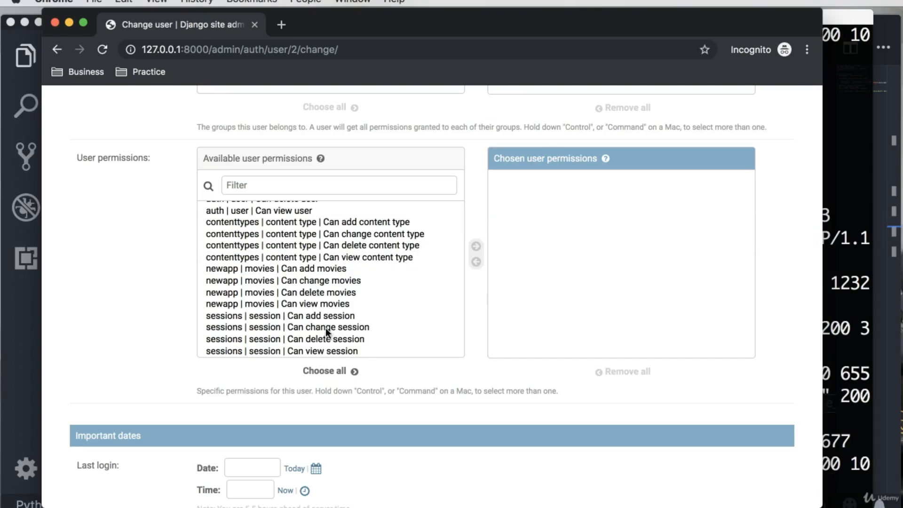
scroll(326, 328, up, 2)
scroll(142, 296, up, 2)
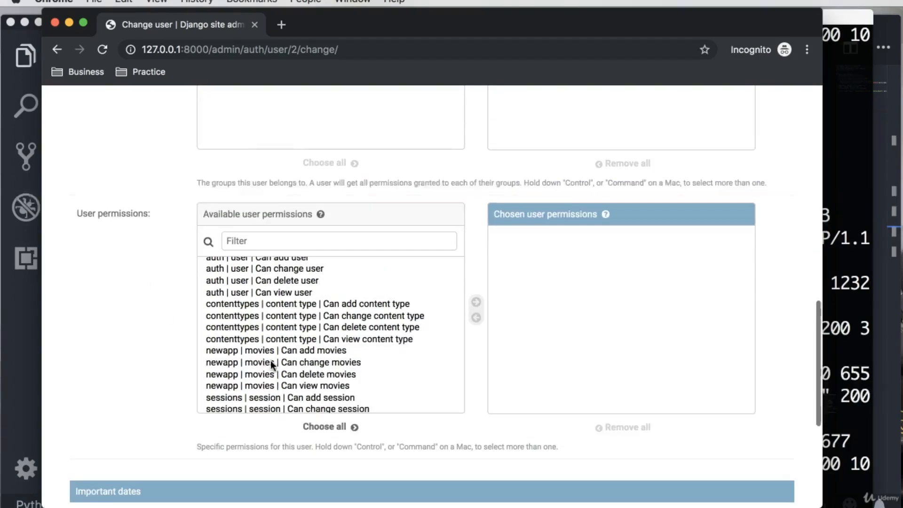
Step: Add the permission "newapp | movies | Can view movies" to the mystaff user's chosen user permissions
click(225, 352)
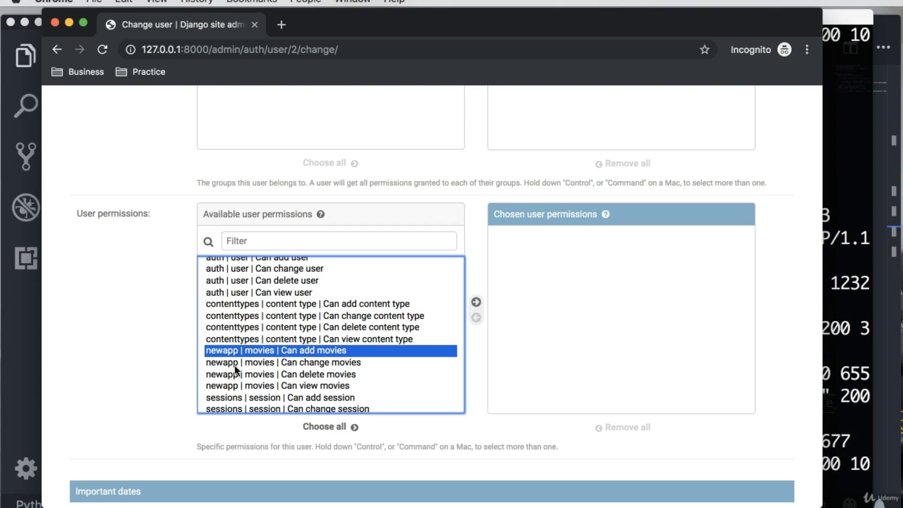
click(262, 363)
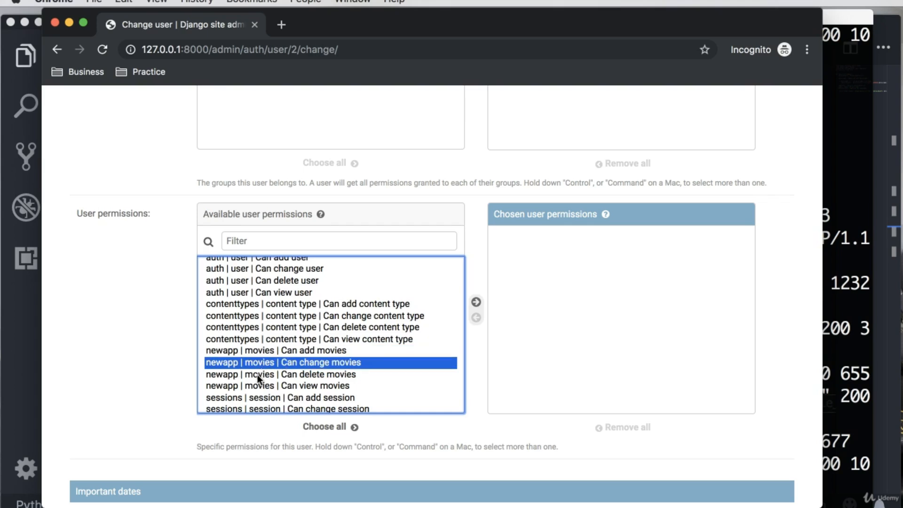
click(301, 352)
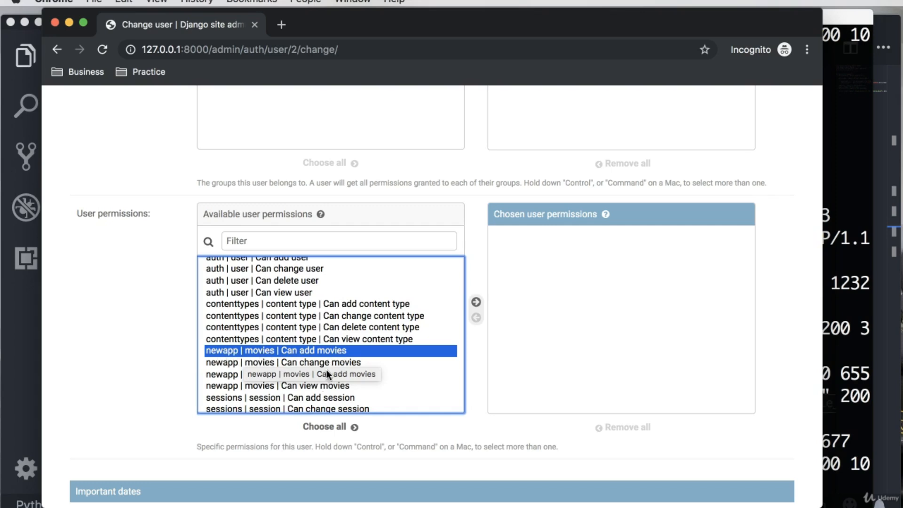
click(258, 385)
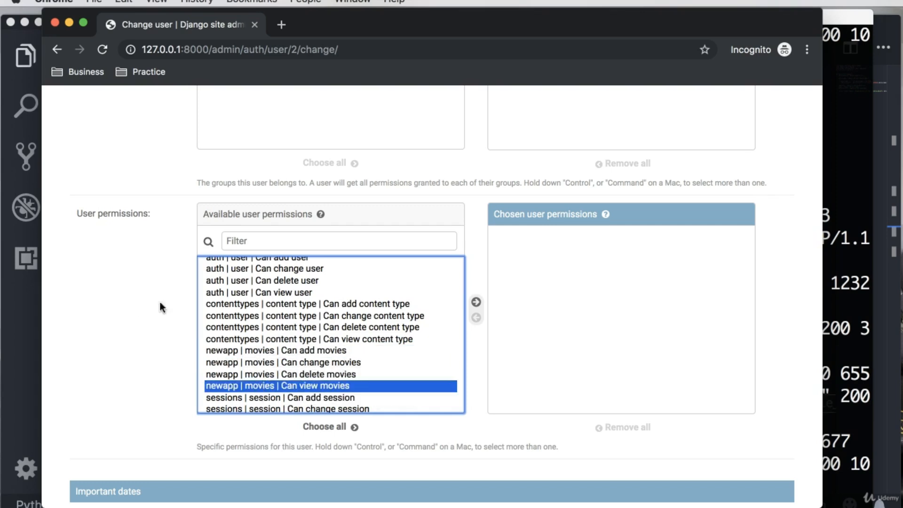
scroll(137, 306, up, 5)
scroll(137, 306, down, 6)
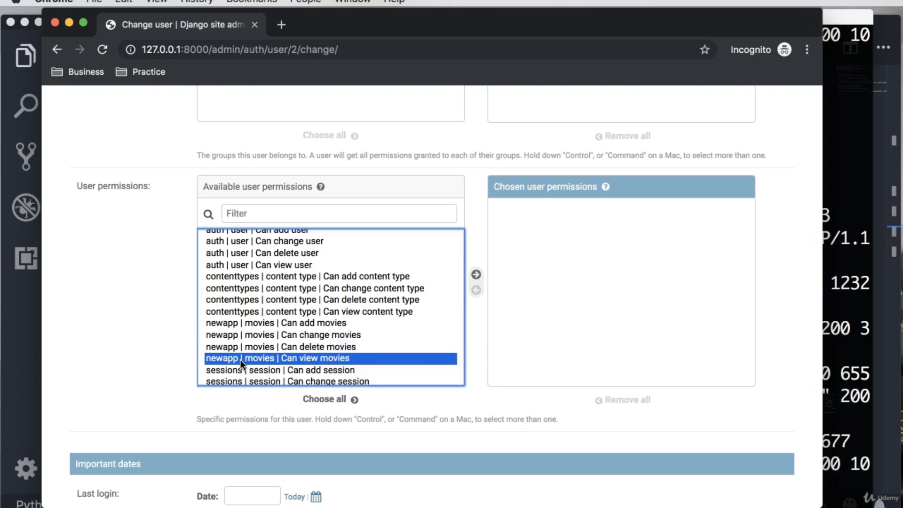
click(475, 275)
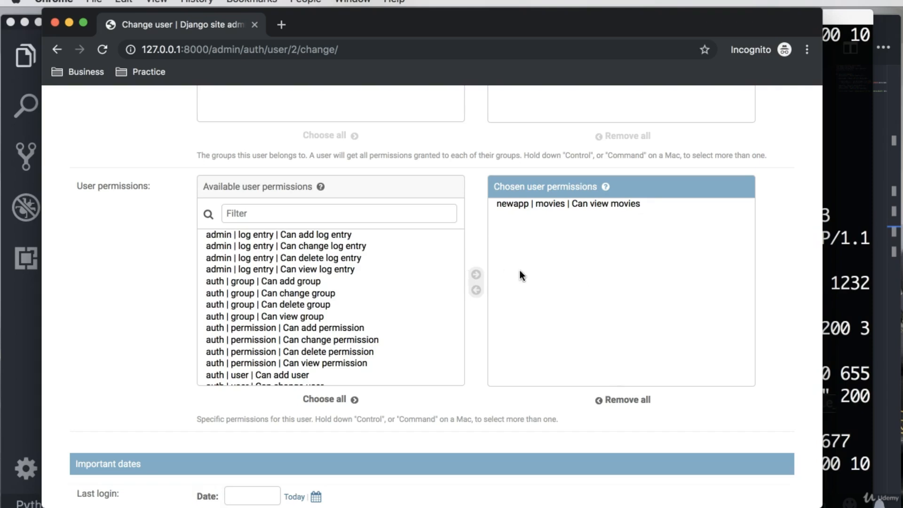
Step: Check the mystaff user's form from the username to the chosen permissions, and save the changes to the user
scroll(537, 273, down, 5)
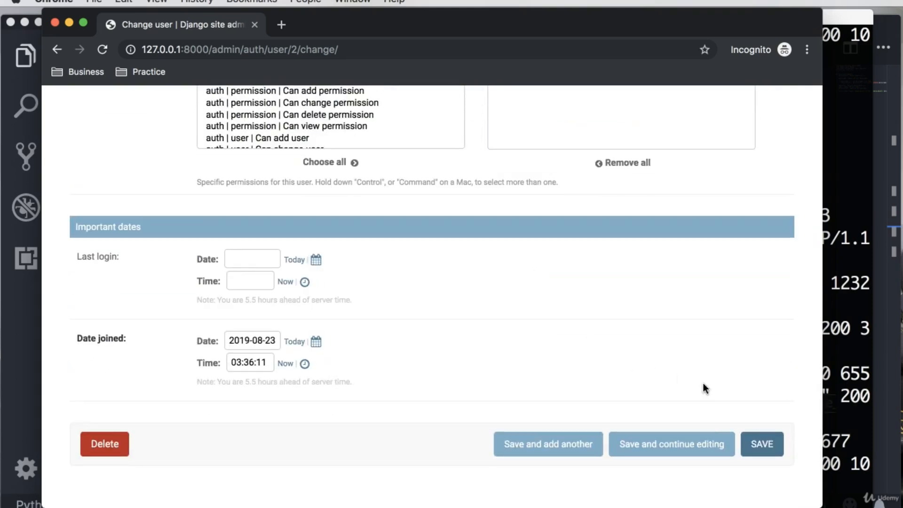
scroll(612, 352, up, 3)
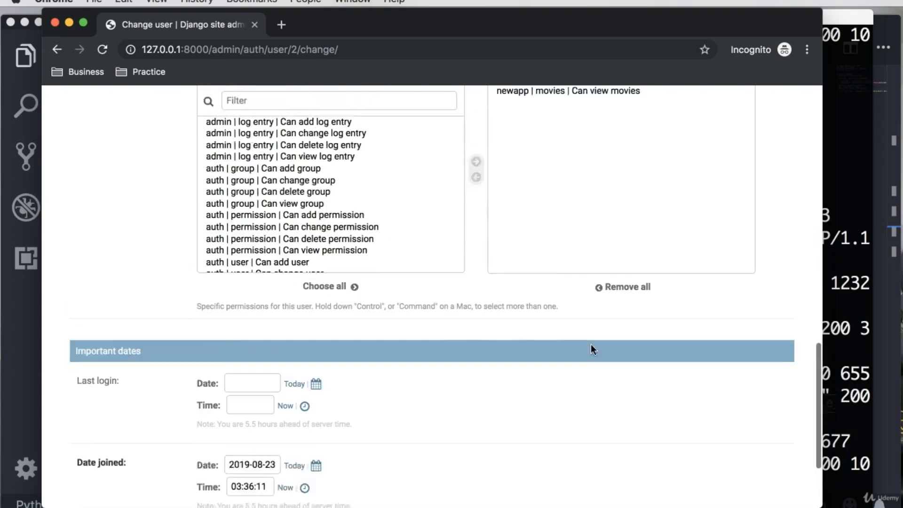
scroll(591, 346, down, 3)
scroll(441, 242, up, 6)
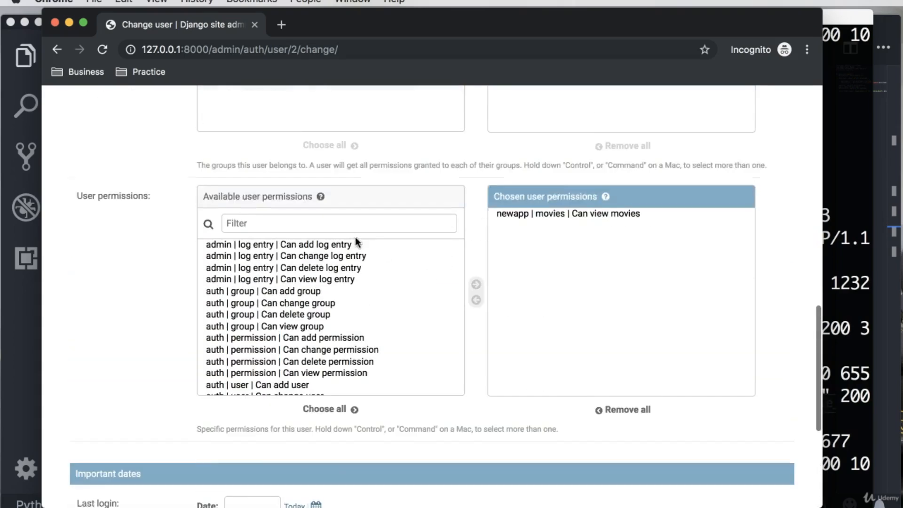
scroll(518, 271, up, 12)
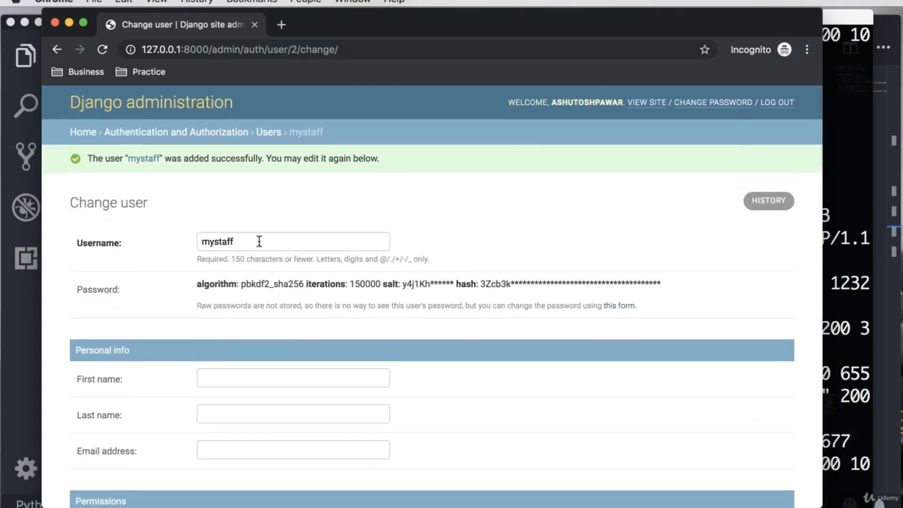
scroll(566, 302, down, 10)
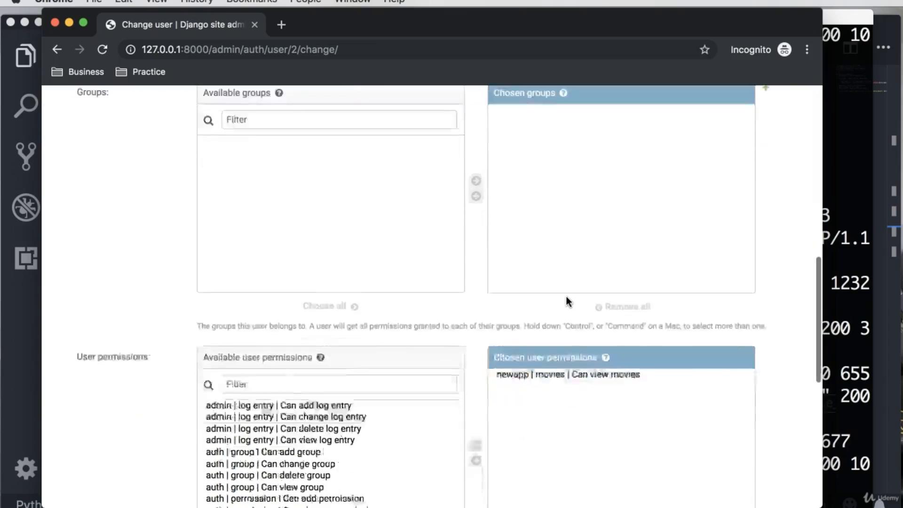
scroll(568, 301, down, 6)
click(761, 450)
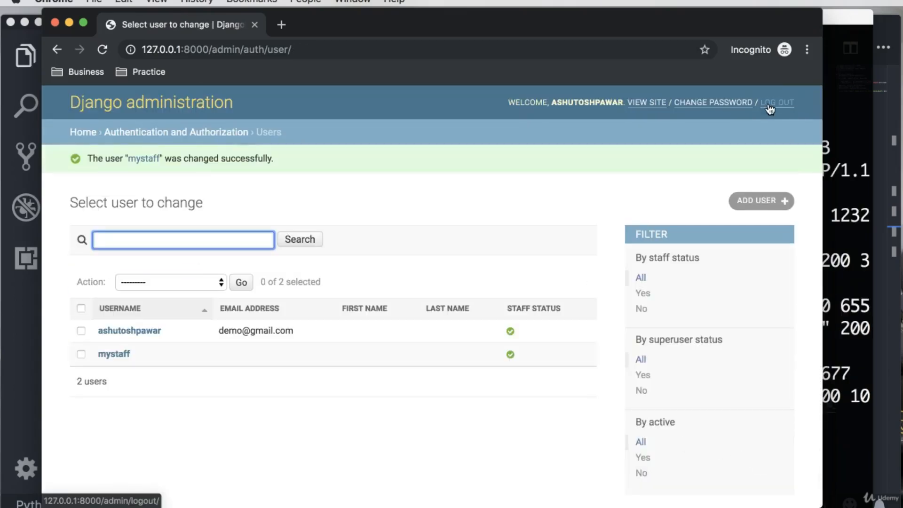
Step: Log out of the superuser account and open the admin login page at 127.0.0.1:8000/admin
click(770, 110)
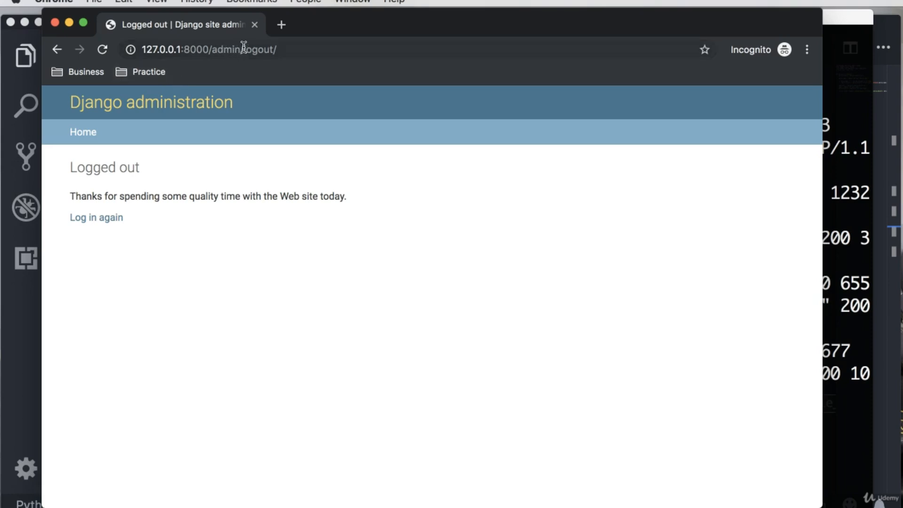
drag(243, 49, 471, 62)
key(BackSpace)
key(Return)
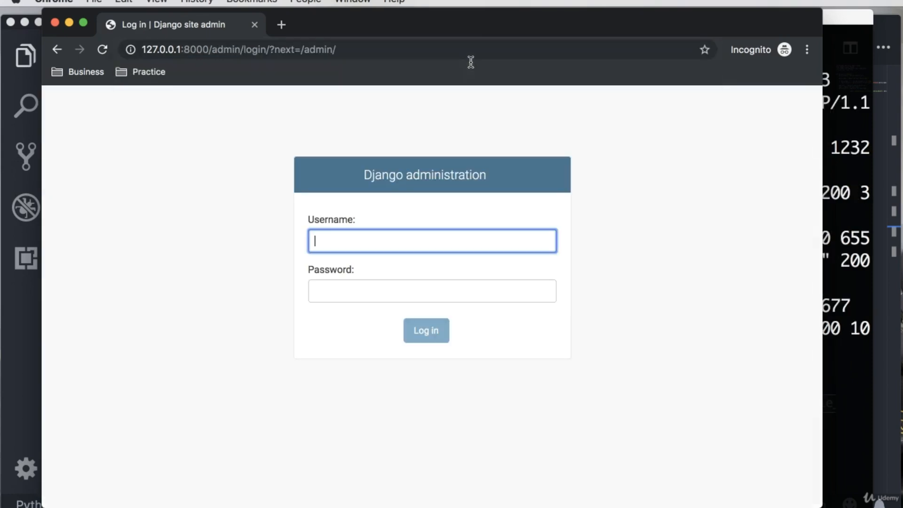
Step: Log in to Django administration with the username mystaff and the account password
text(mystaff)
click(402, 294)
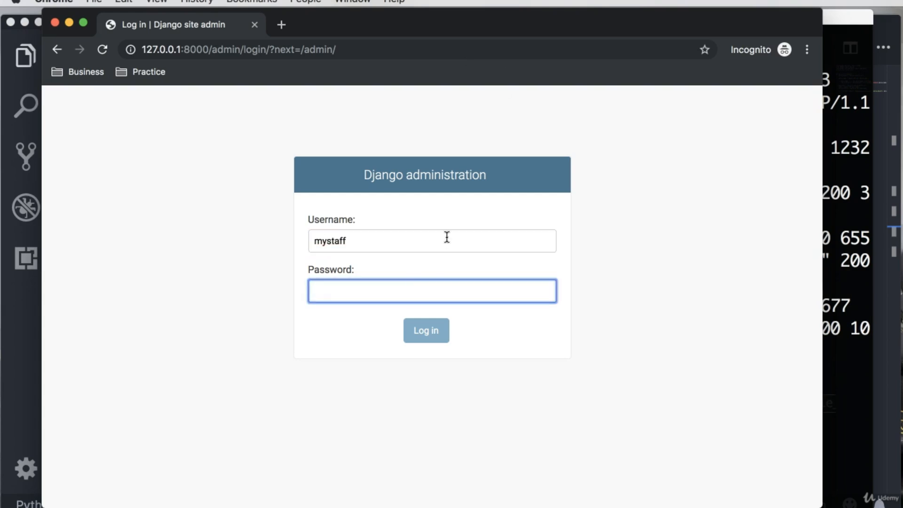
text(••••••••••)
click(413, 330)
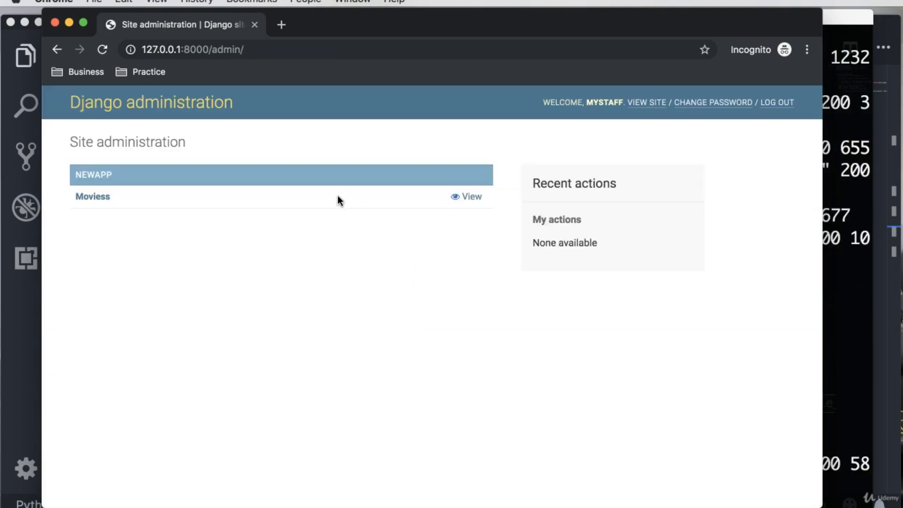
Step: Open the Moviess list under Newapp and view the details of "my movie" and "ThirdMovie"
click(92, 198)
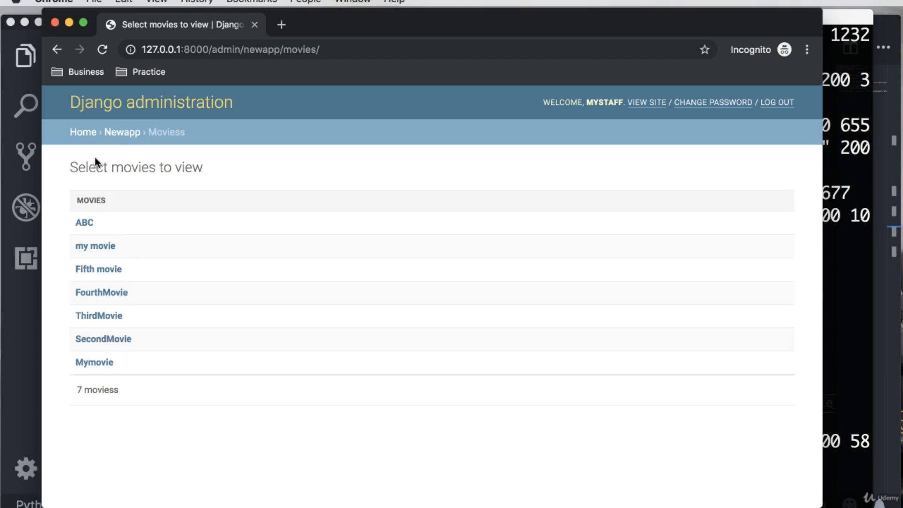
click(95, 249)
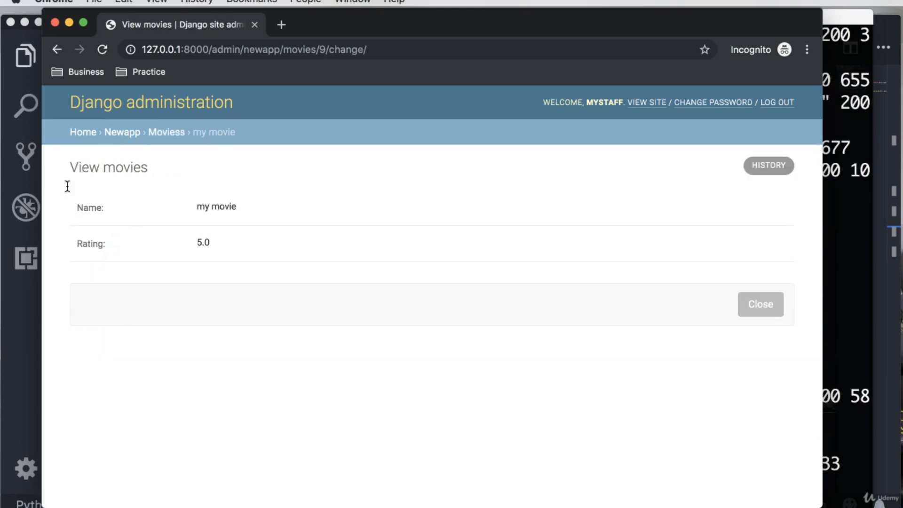
click(57, 50)
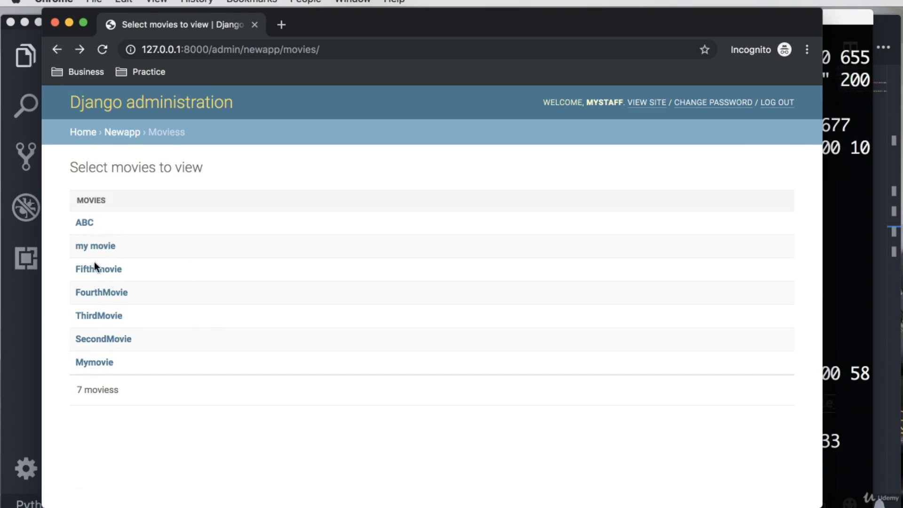
click(94, 315)
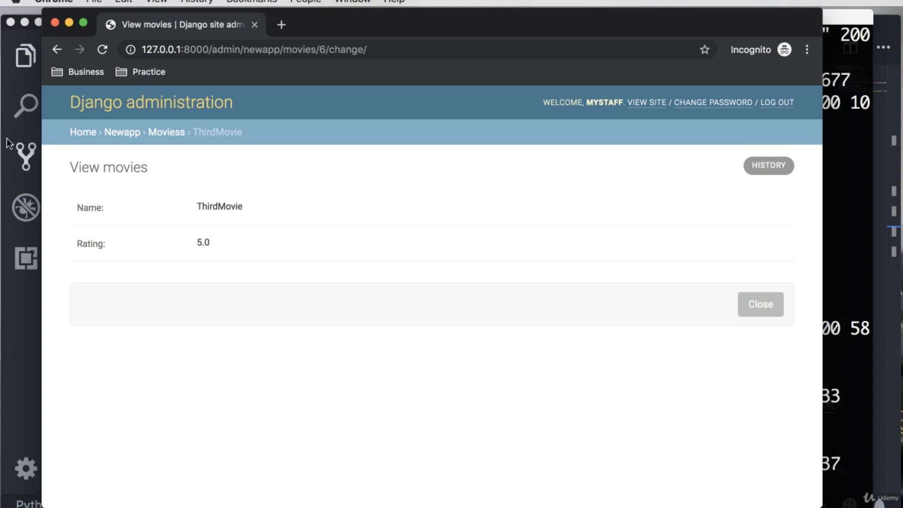